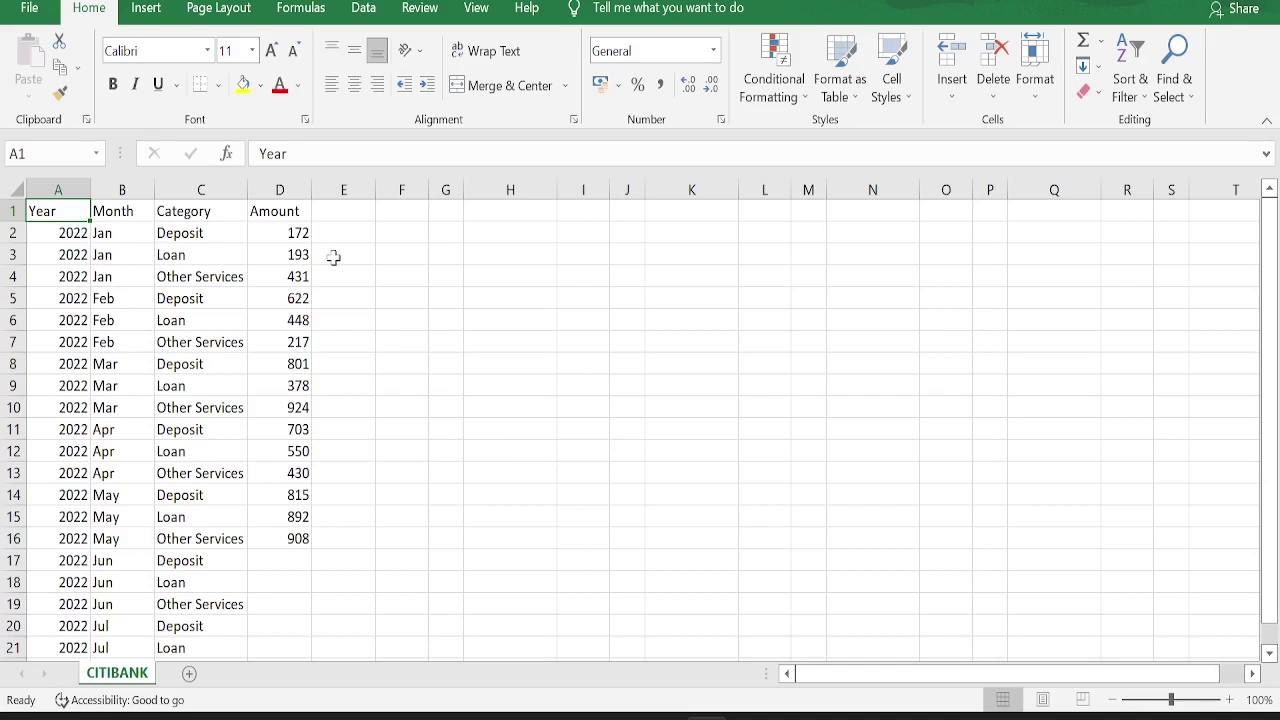
Import the Data Sheet workbook from the Automatic Pivot folder as a data source and select its CITIBANK sheet
left_click(363, 8)
left_click(40, 98)
mouse_move(80, 145)
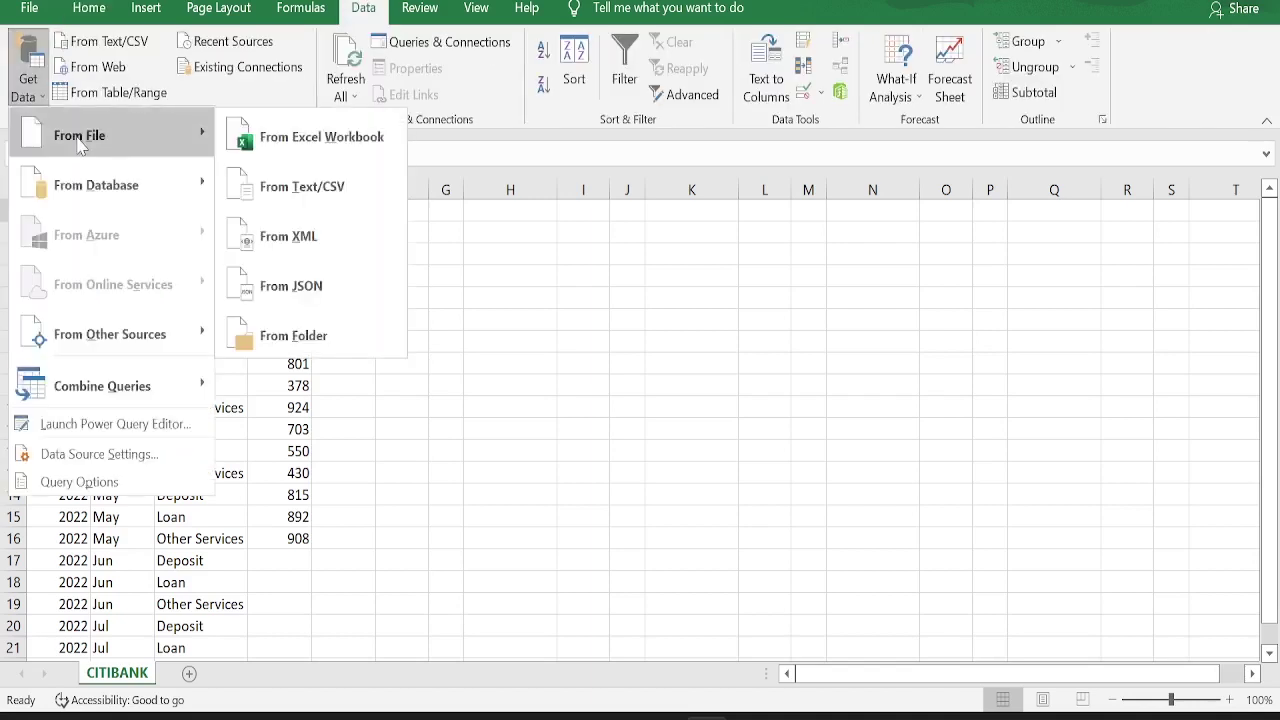
left_click(286, 145)
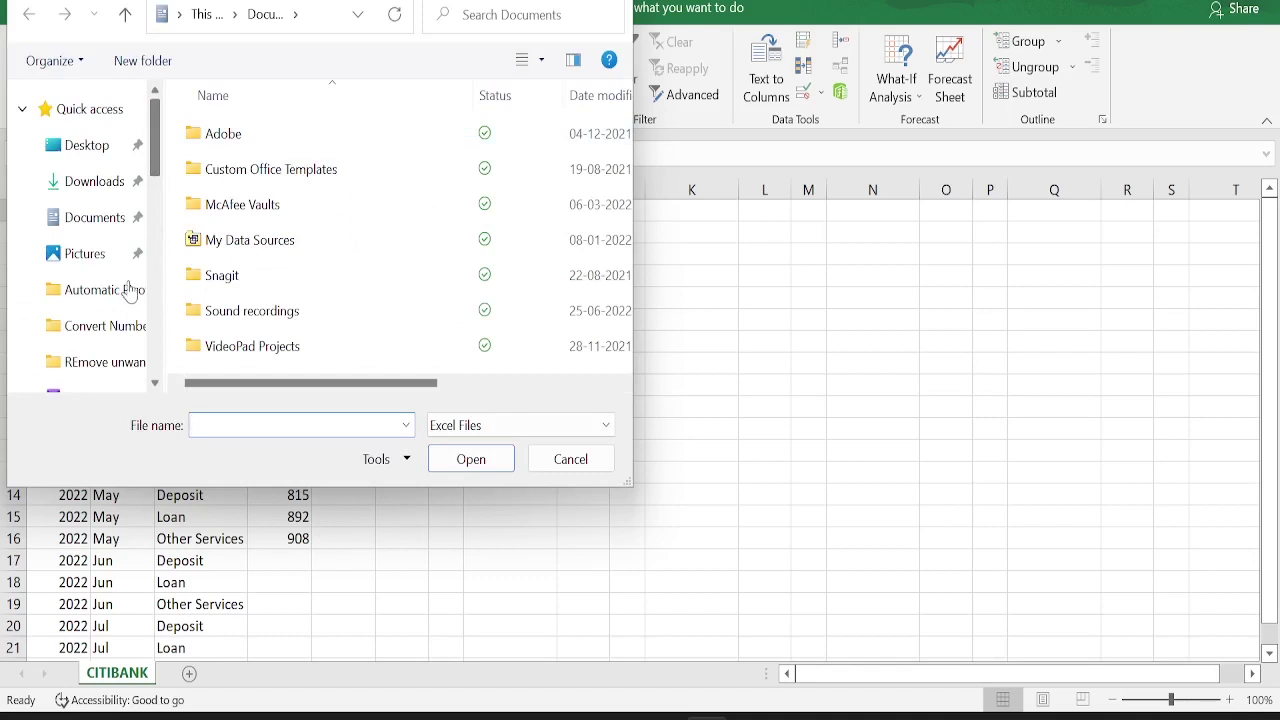
left_click(100, 289)
left_click(243, 143)
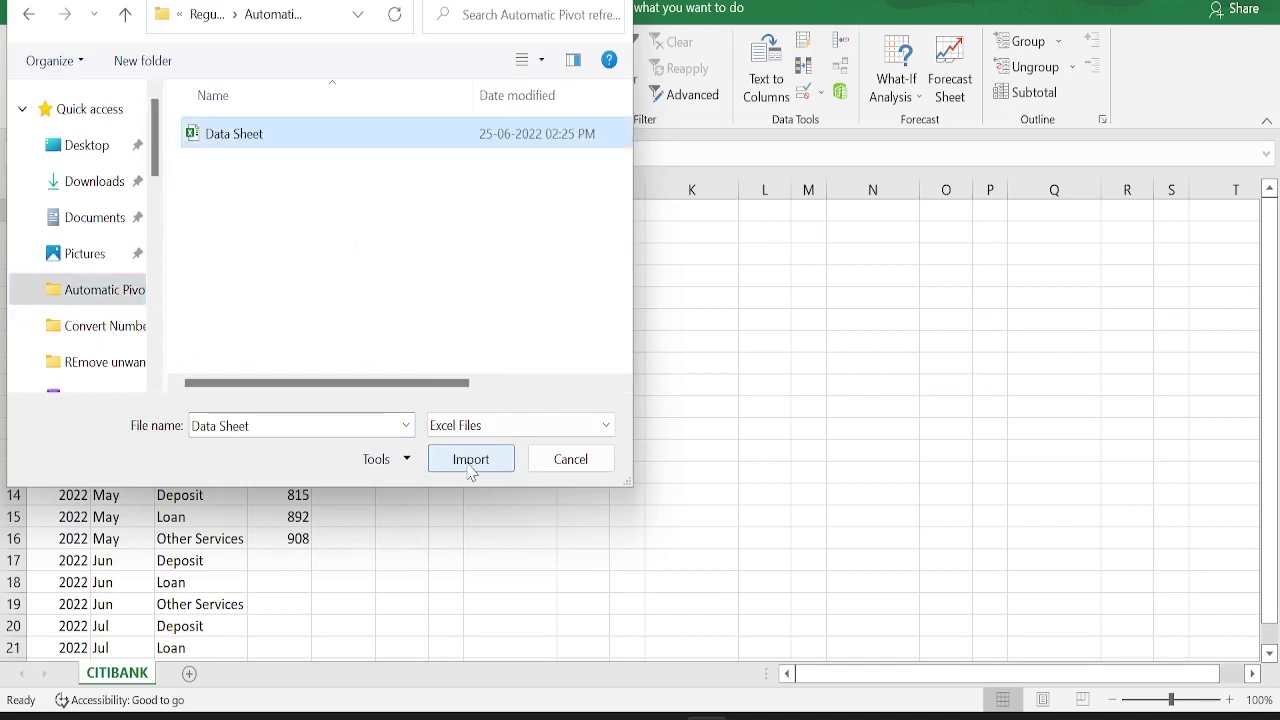
left_click(471, 459)
left_click(311, 175)
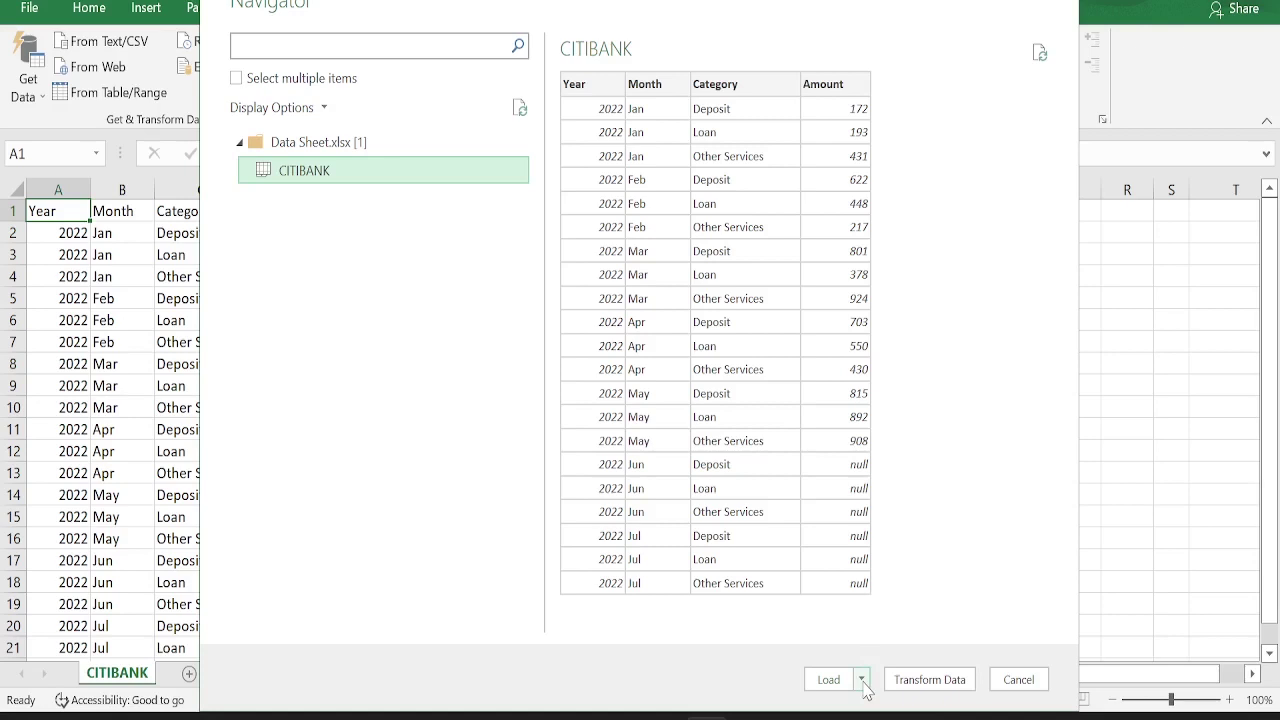
Load the CITIBANK data as a PivotTable Report on a new worksheet
left_click(861, 680)
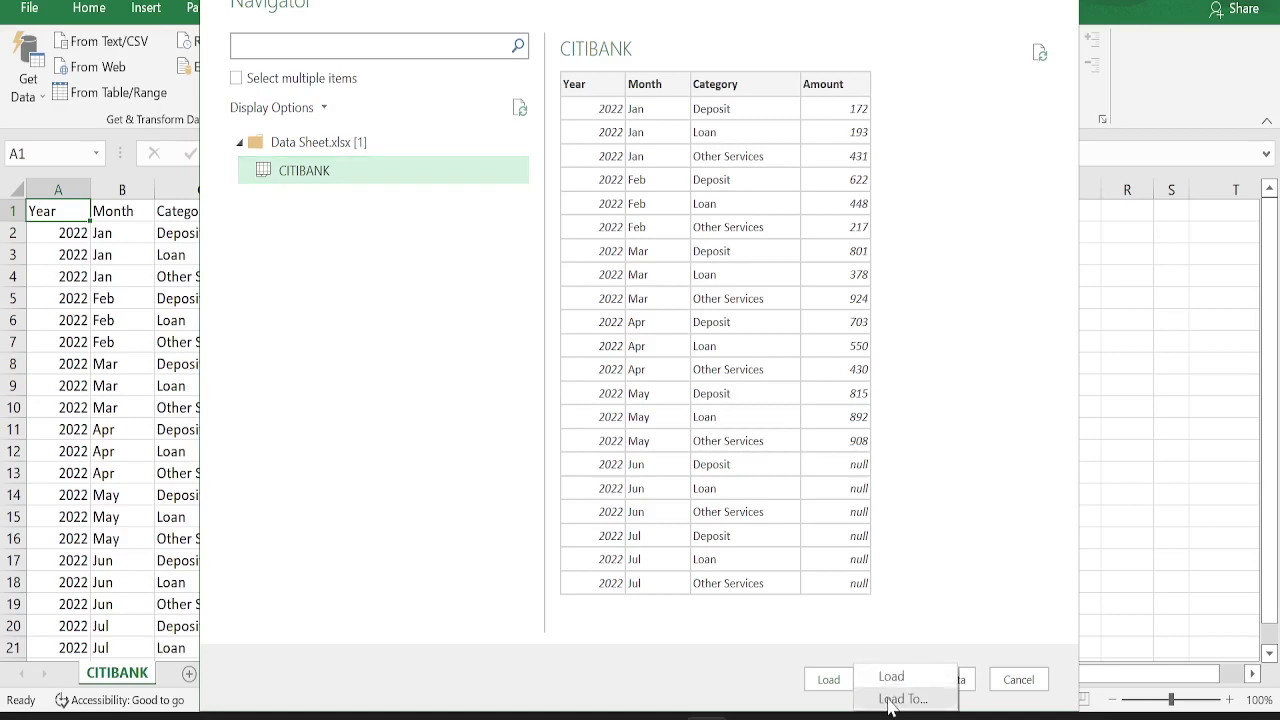
left_click(889, 700)
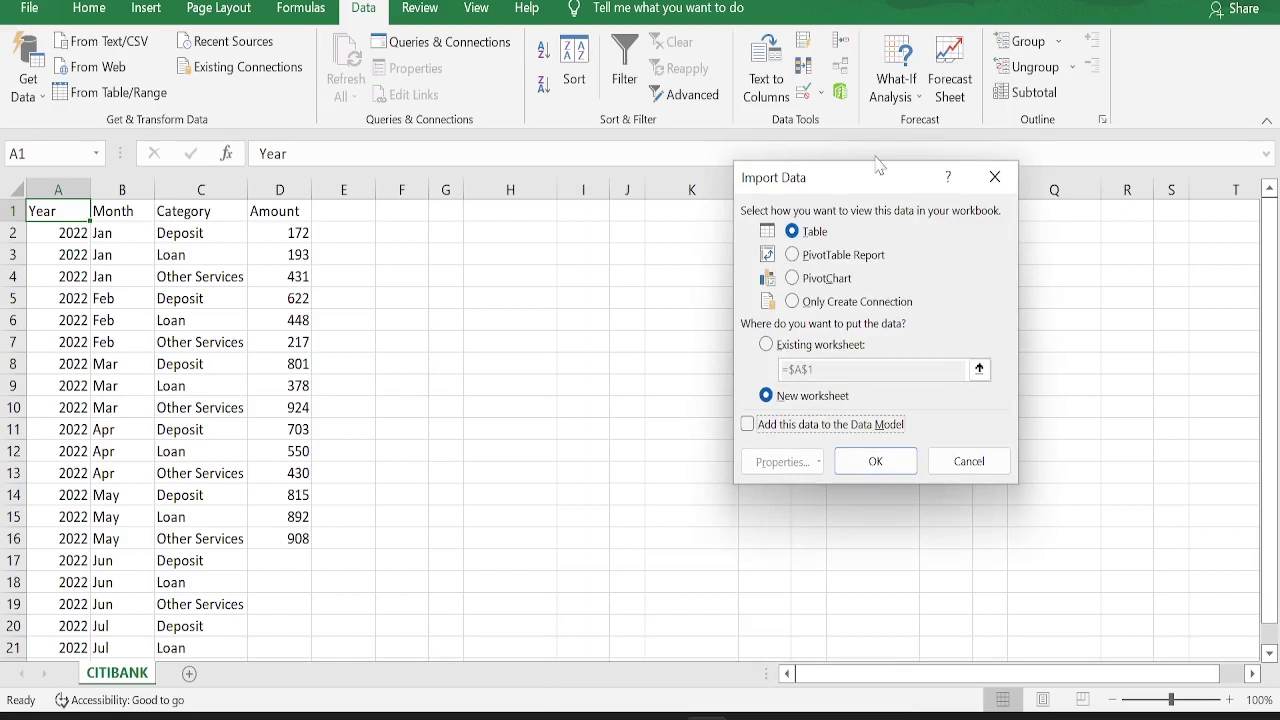
left_click_drag(878, 165, 667, 231)
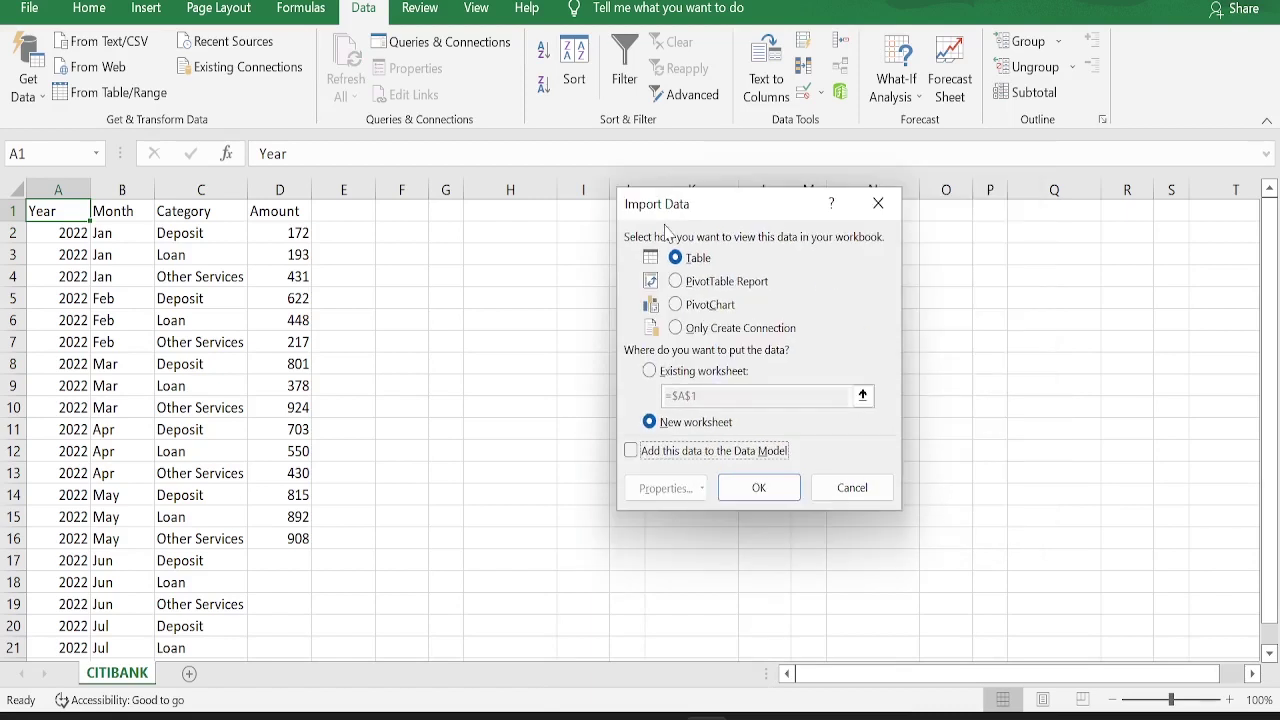
left_click(677, 285)
left_click(759, 487)
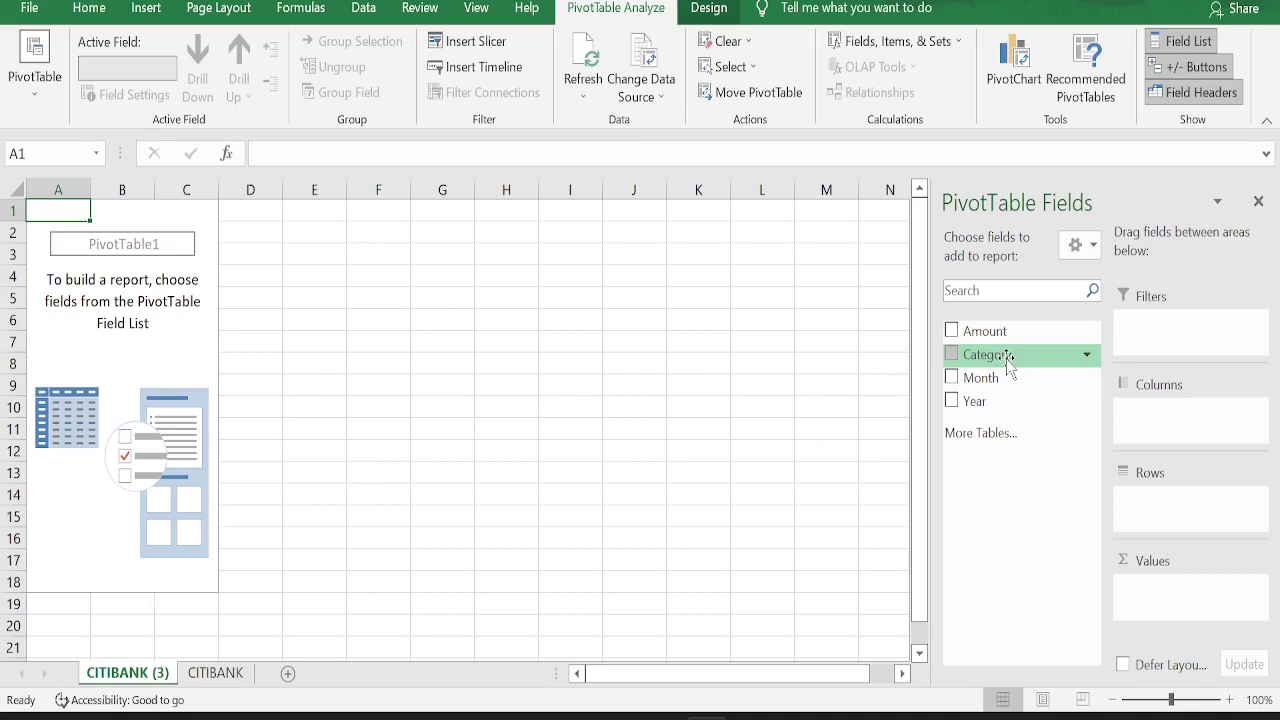
Lay out the pivot table with Category as columns, Month as rows and the sum of Amount as values
left_click_drag(1008, 358, 1190, 505)
left_click_drag(985, 331, 1152, 596)
left_click(151, 323)
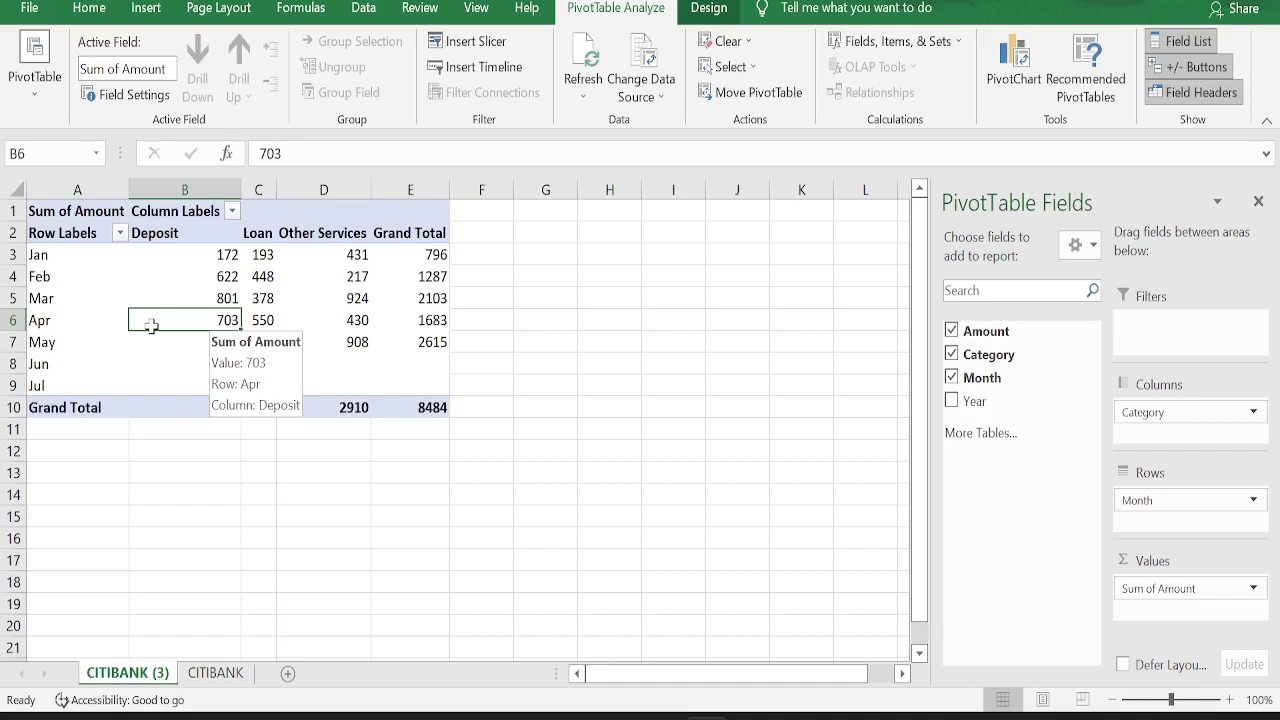
Set the pivot table's query properties to refresh every 1 minute
left_click(196, 292)
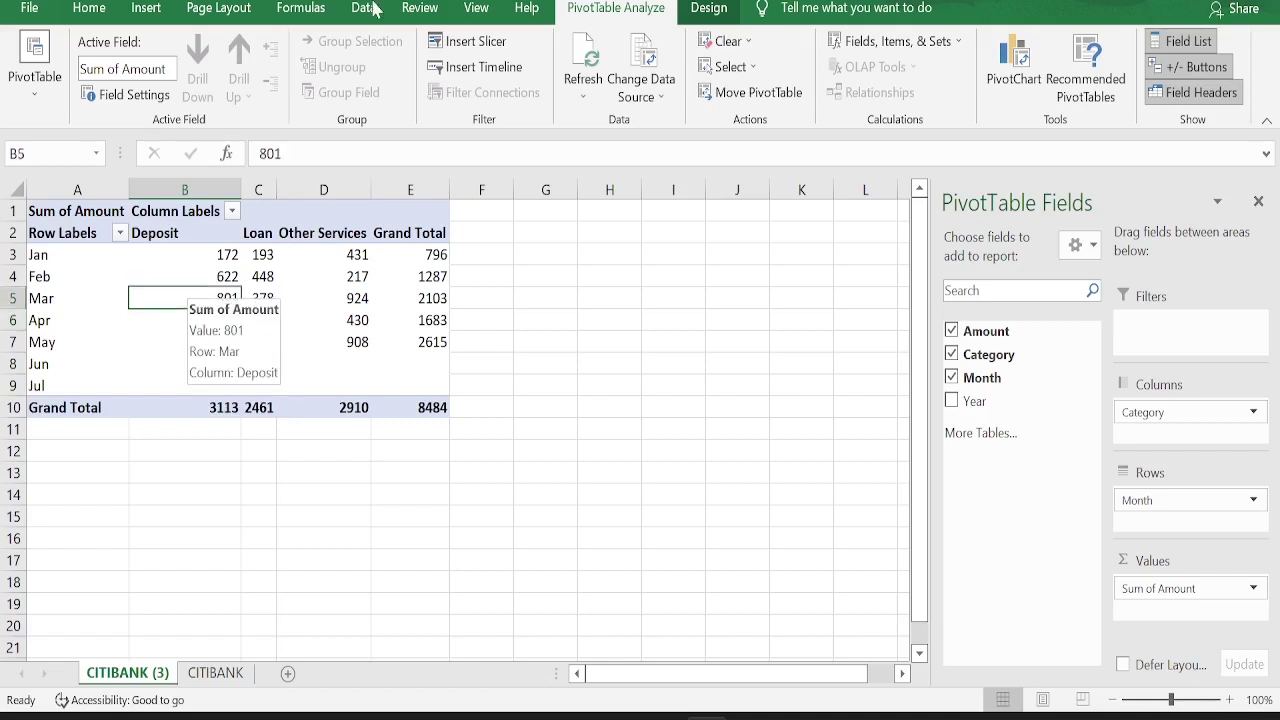
left_click(368, 10)
left_click(413, 68)
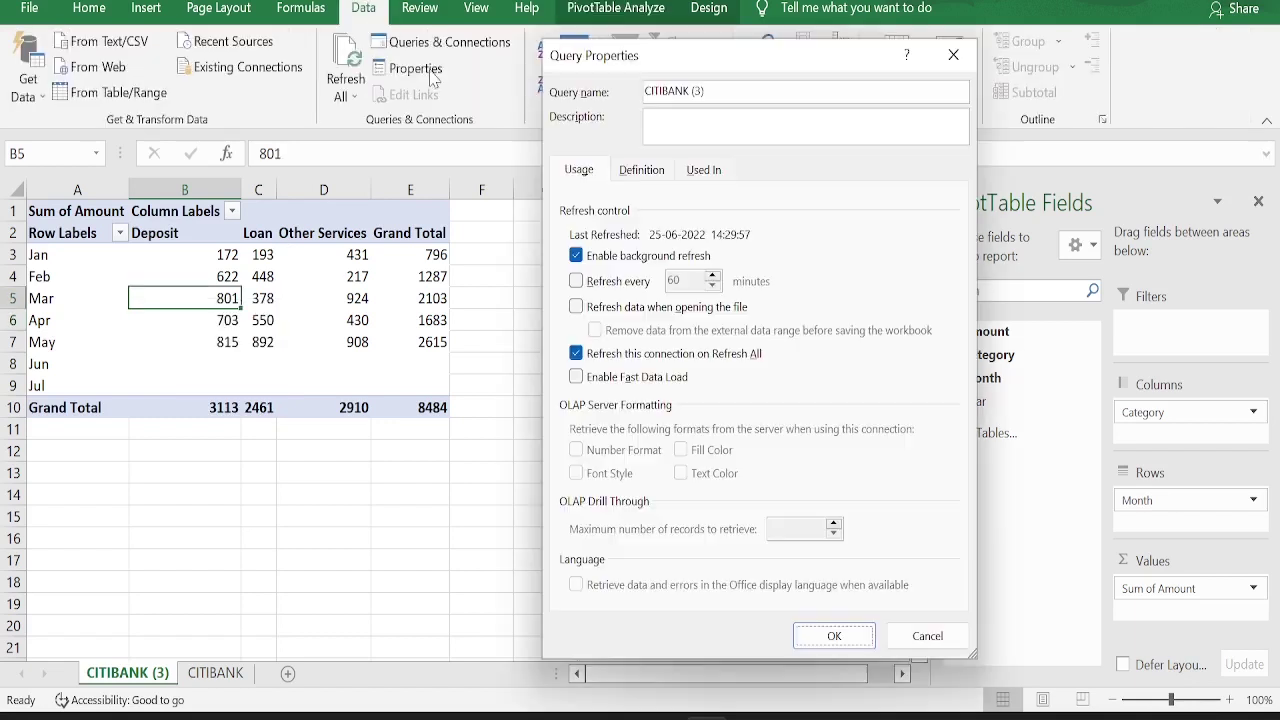
left_click(576, 283)
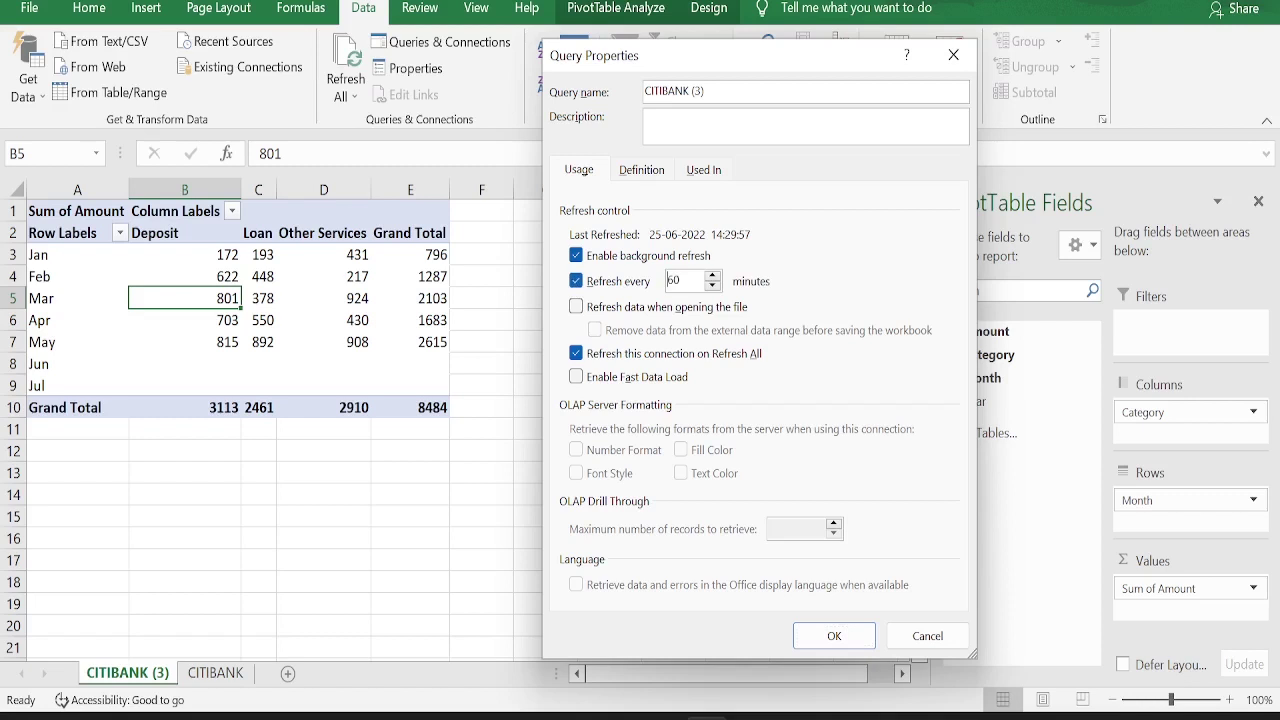
key("Delete")
key("Delete")
type("1")
left_click(828, 636)
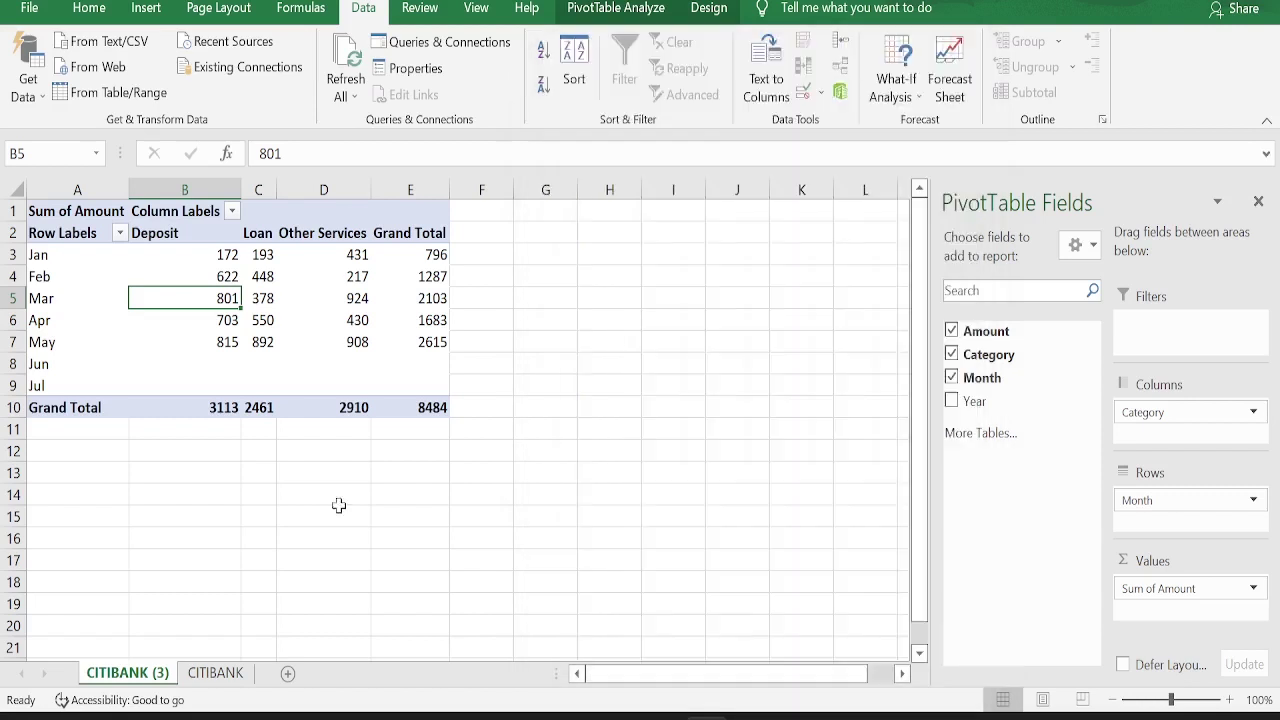
Enter an amount of 100 for each June category on the CITIBANK sheet and check the June row in the pivot table
left_click(222, 365)
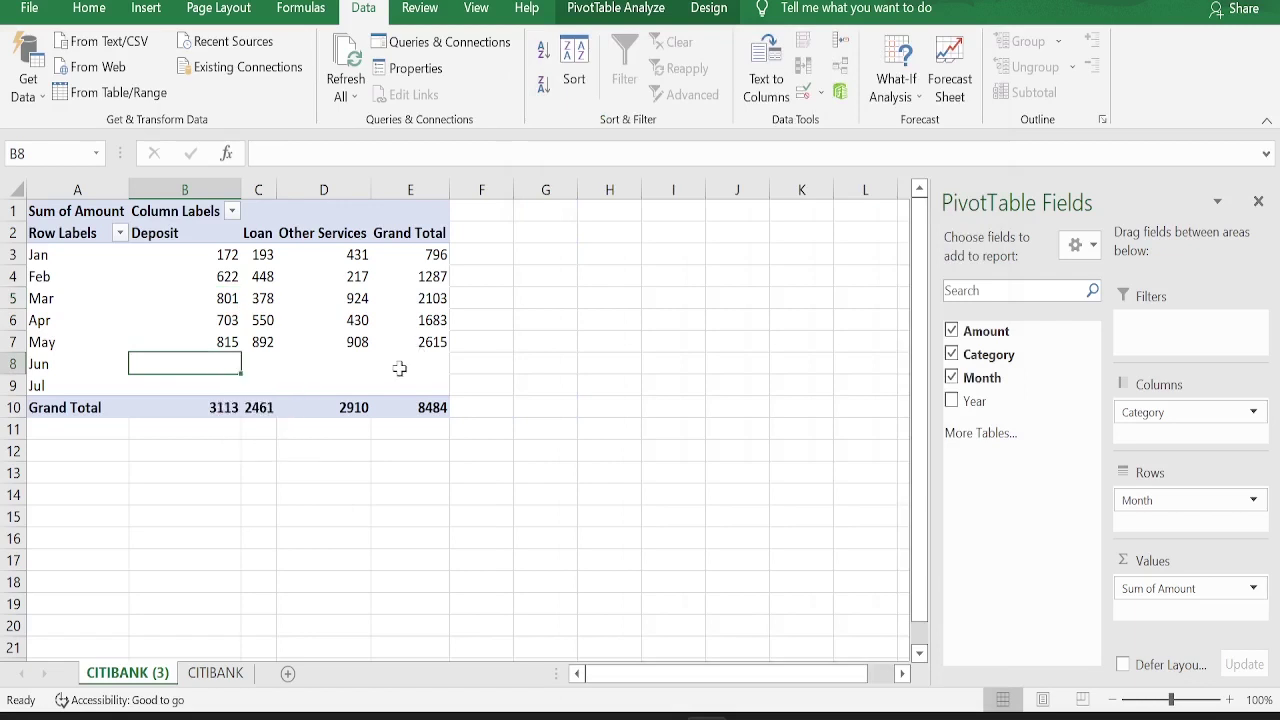
left_click(215, 673)
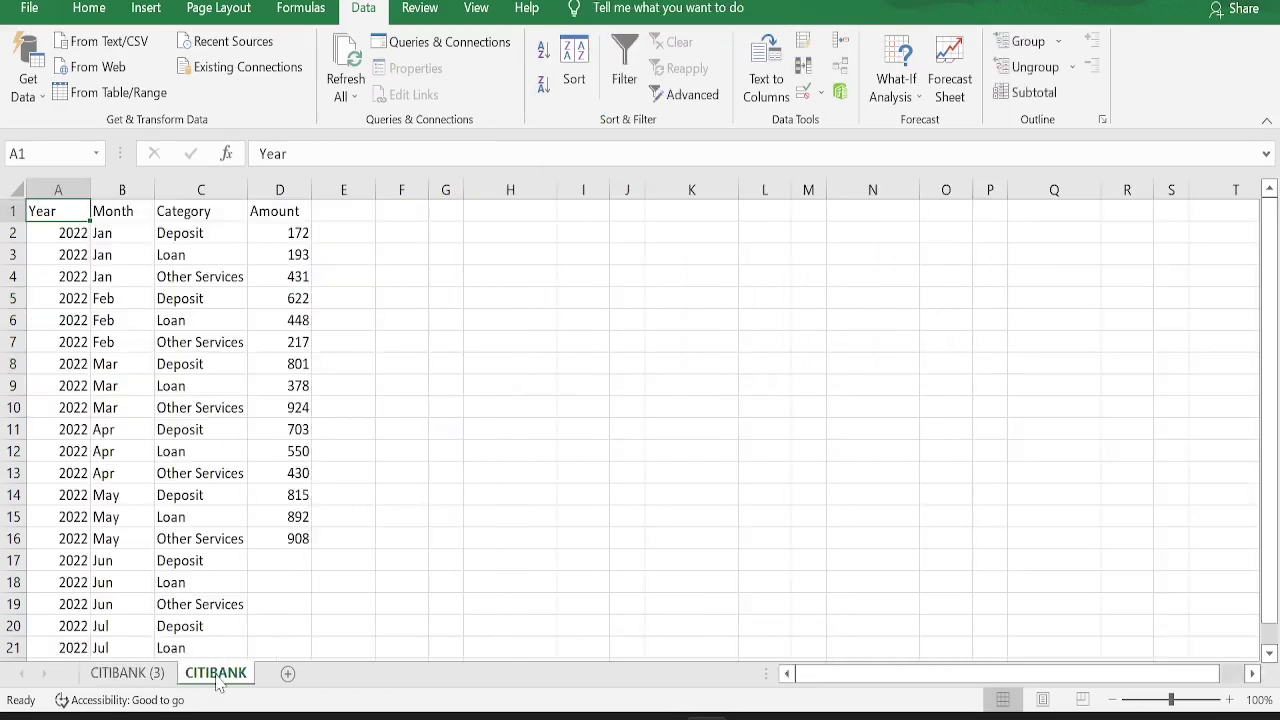
left_click_drag(66, 562, 268, 604)
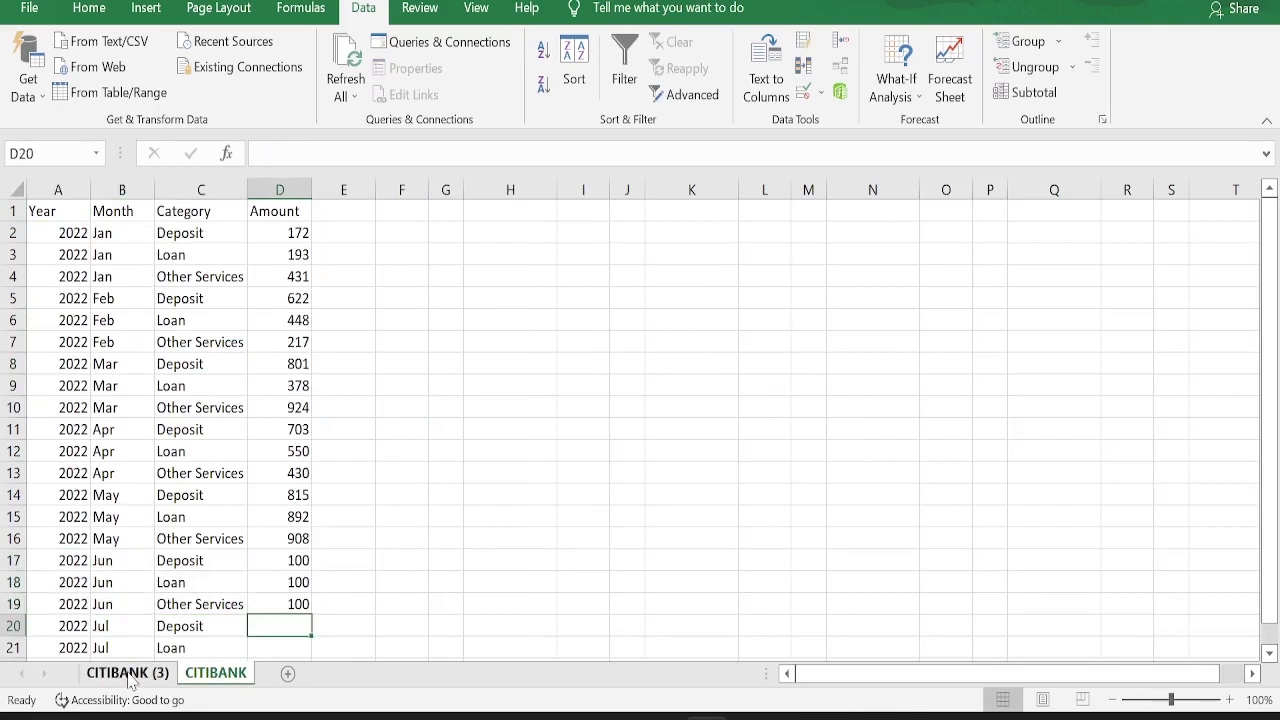
left_click(128, 677)
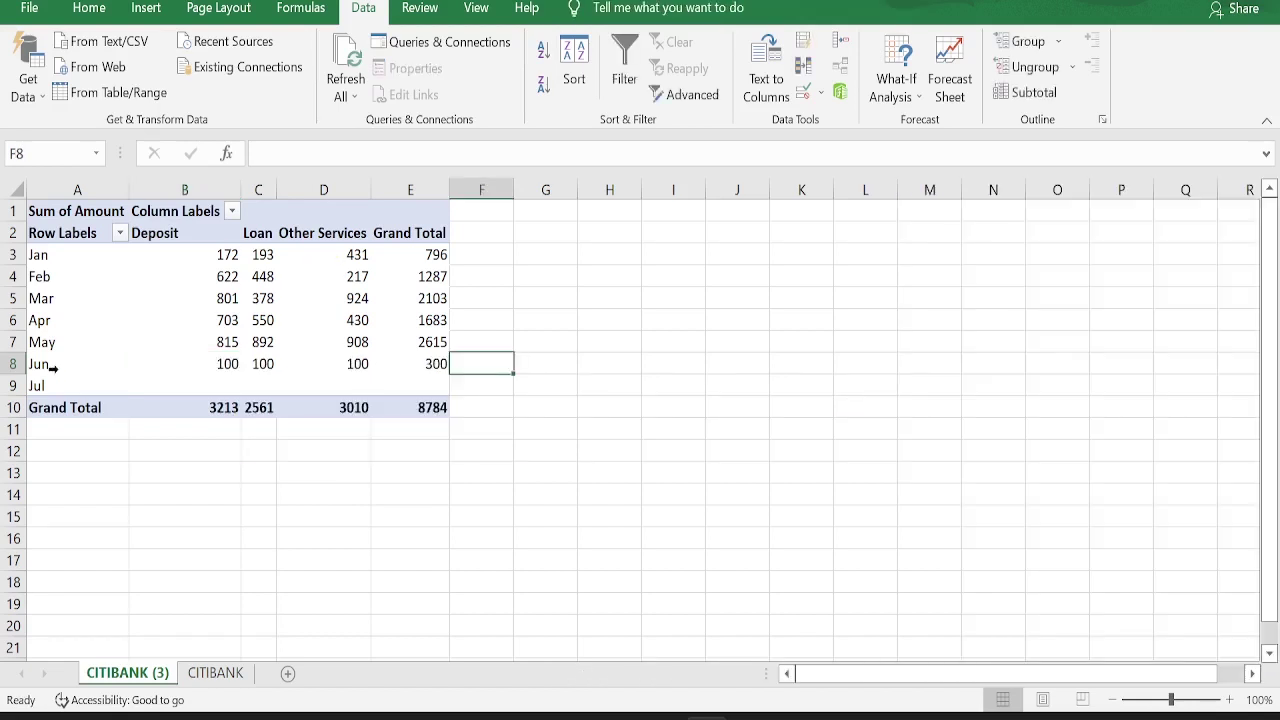
left_click(52, 367)
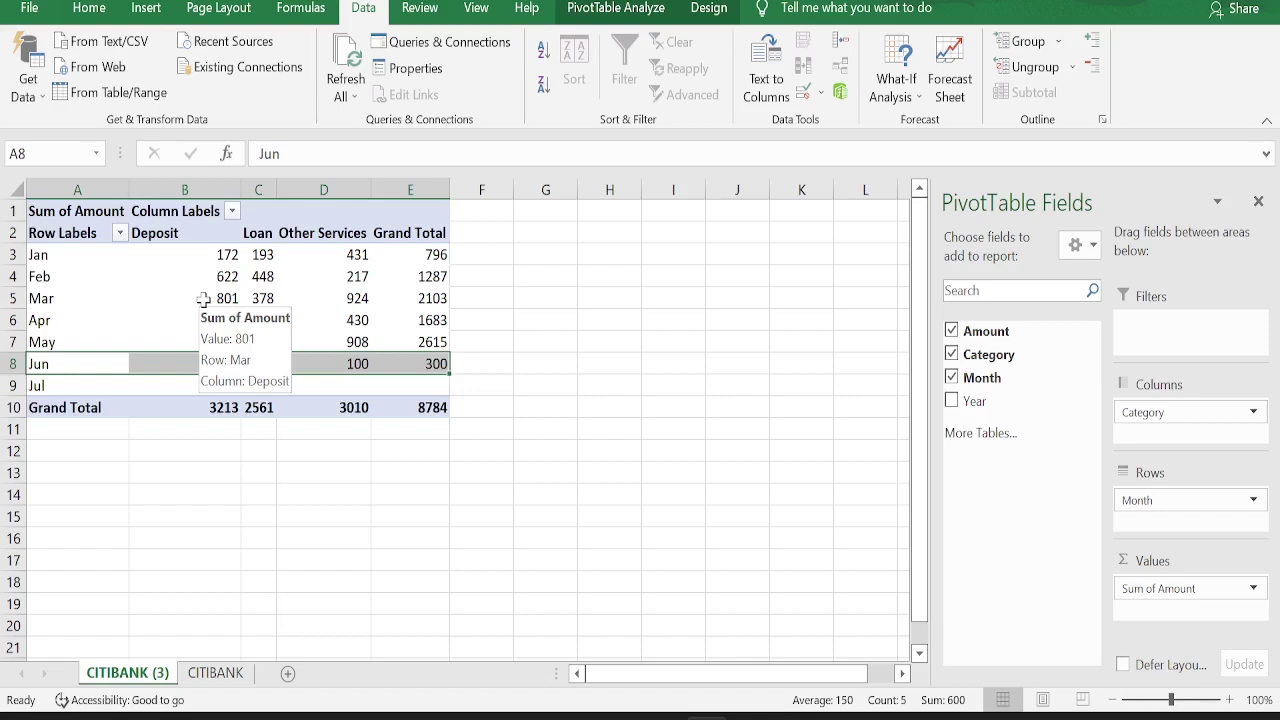
Turn off the query's timed refresh and enable refreshing data when opening the file
left_click(203, 300)
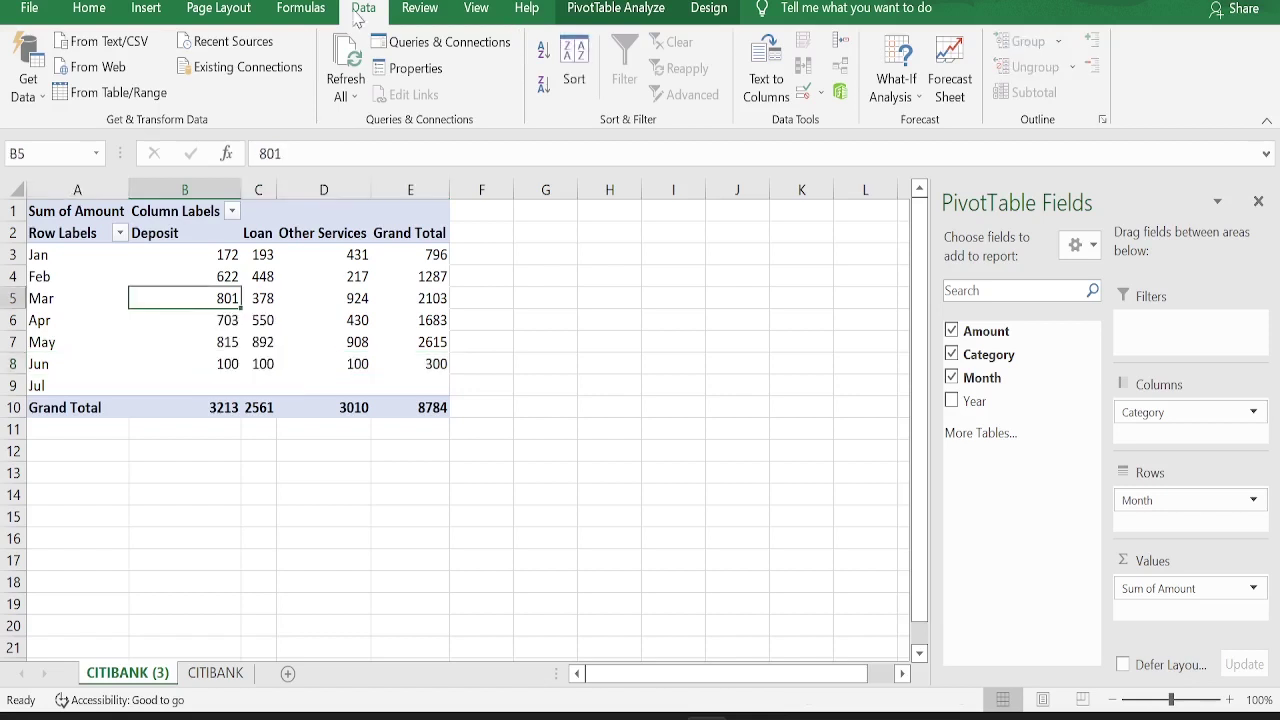
left_click(414, 68)
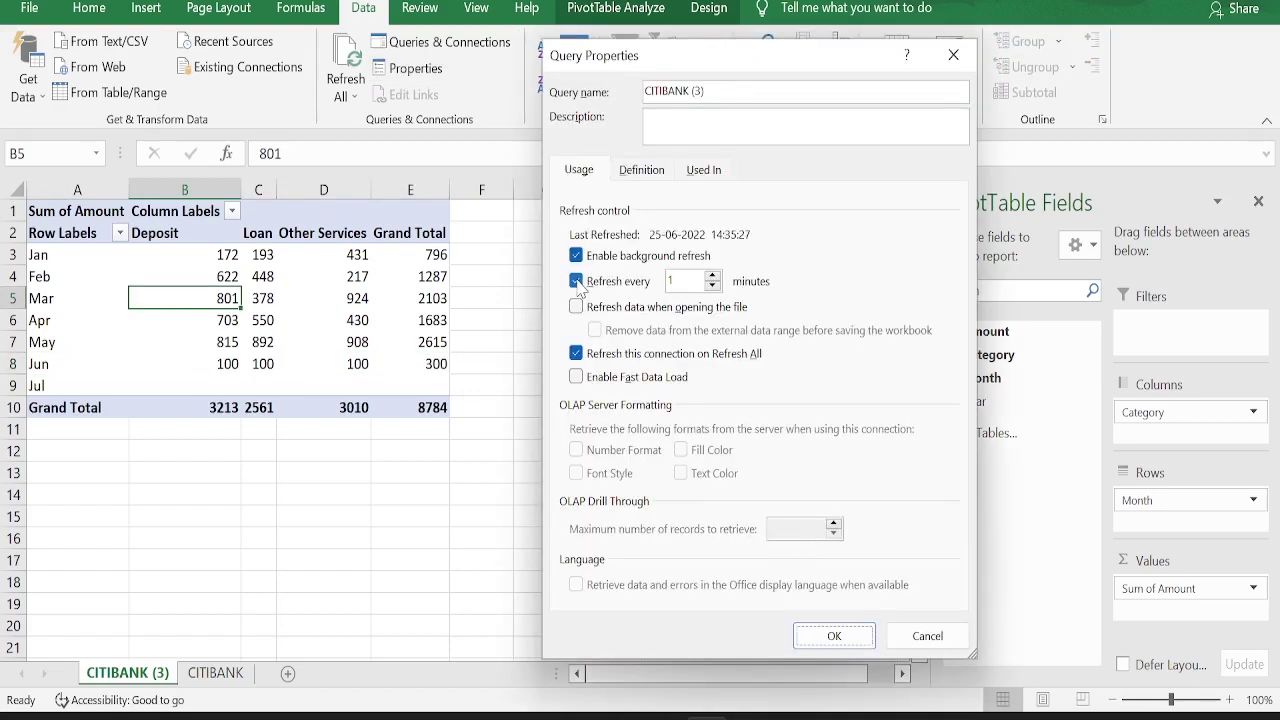
left_click(576, 282)
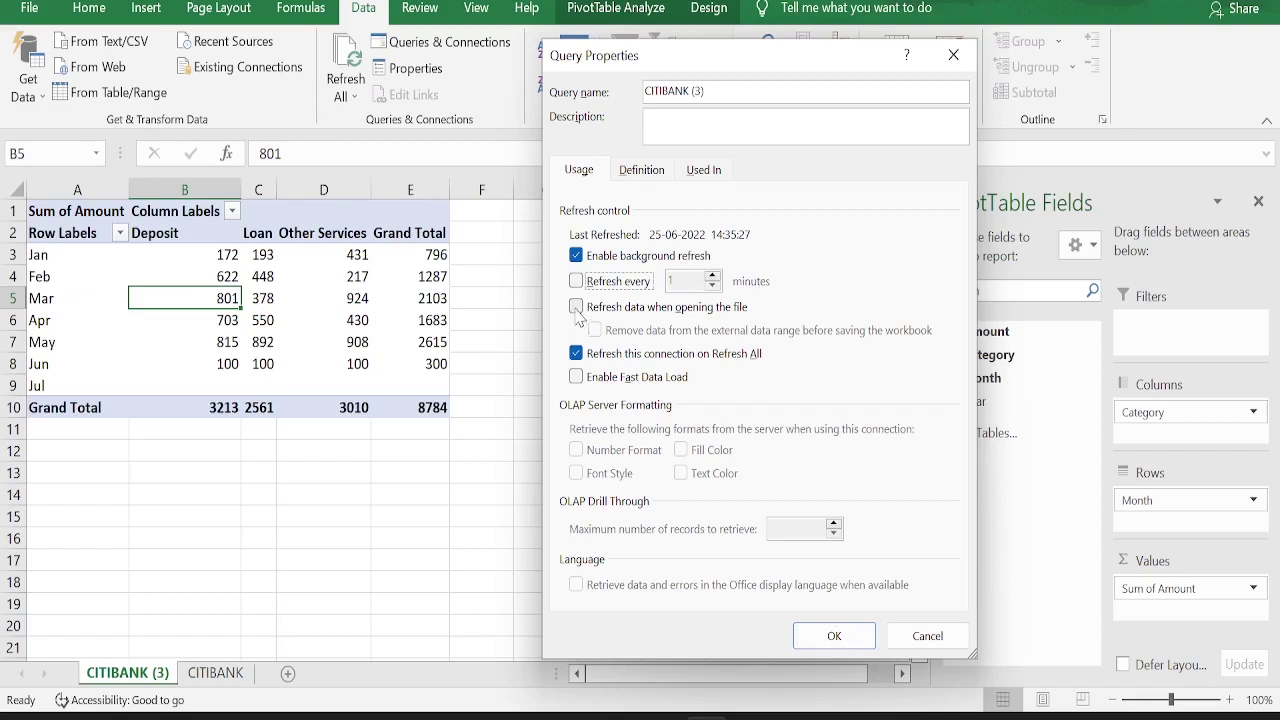
left_click(577, 310)
left_click(834, 636)
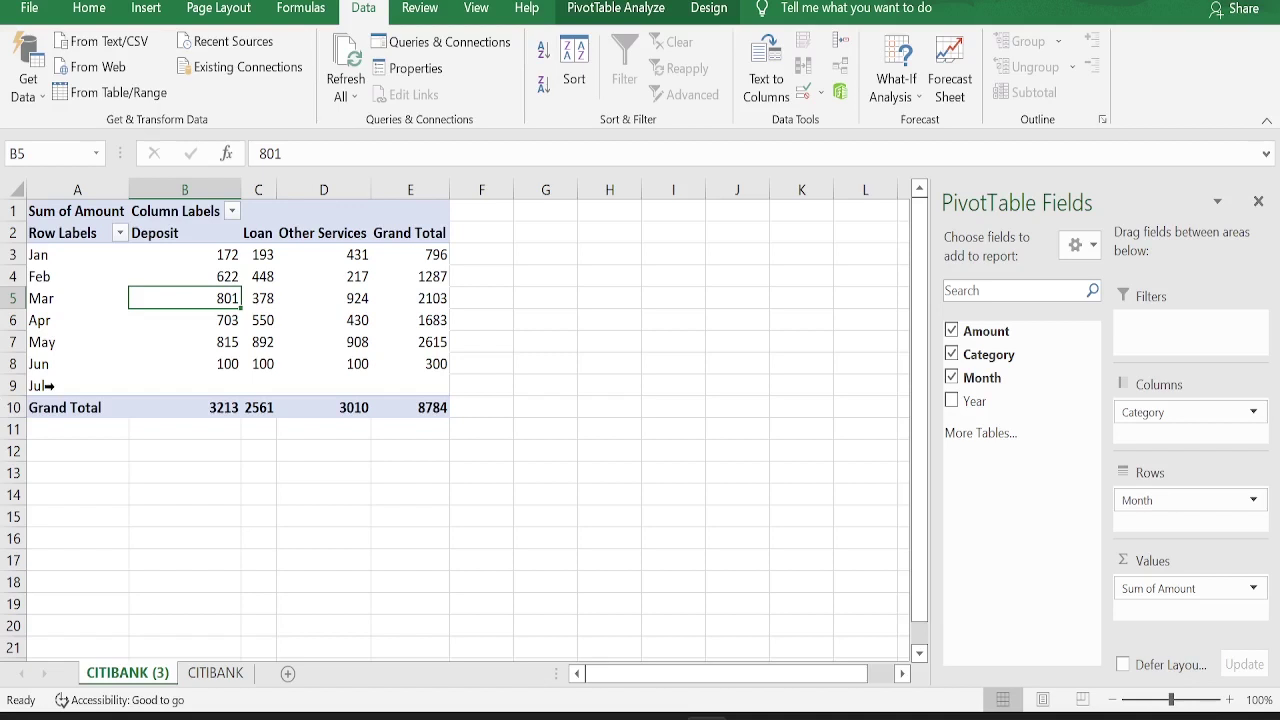
Enter an amount of 200 for each July category (Deposit, Loan and Other Services) on the CITIBANK sheet
left_click(46, 385)
left_click(185, 473)
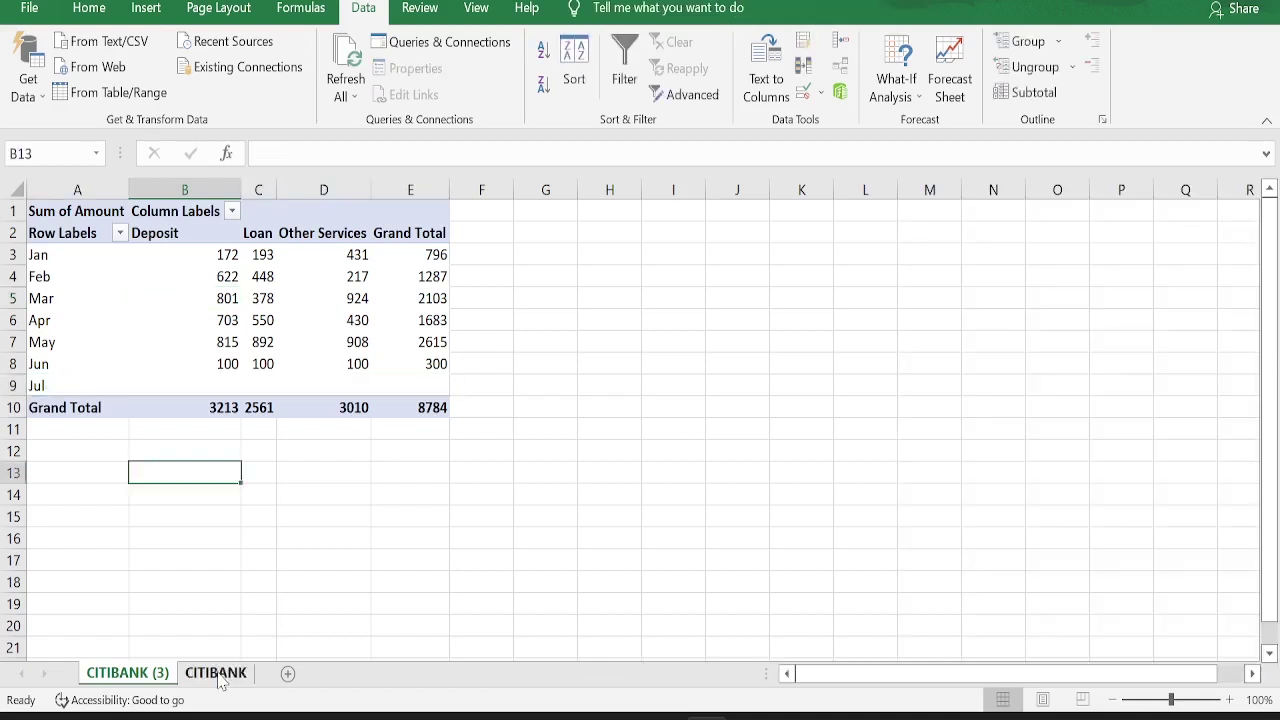
left_click(215, 673)
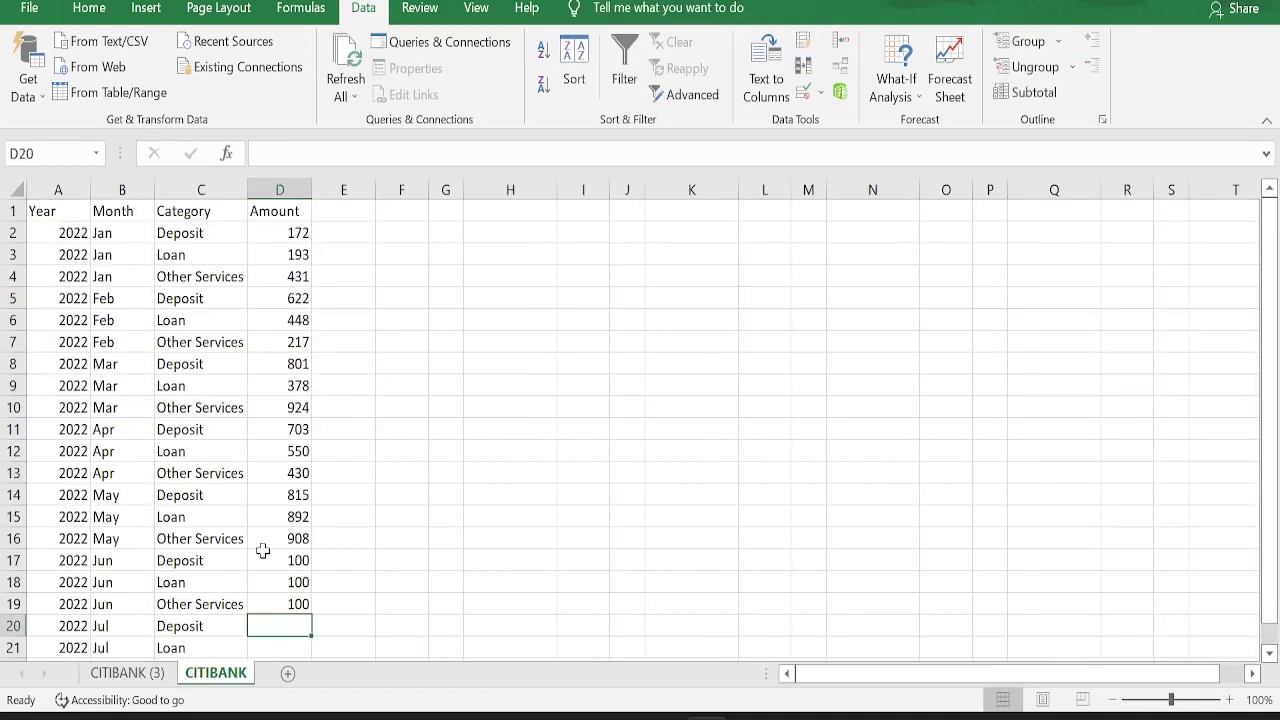
type("200")
key("Return")
type("200")
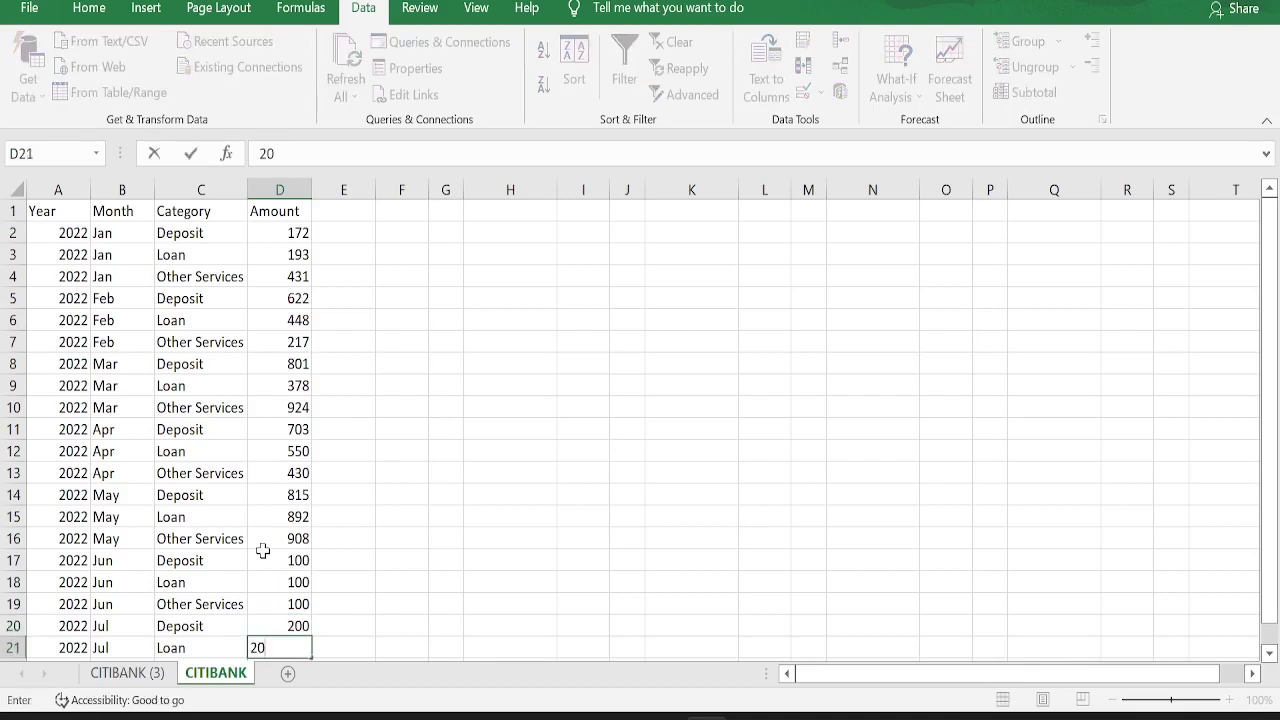
key("Return")
type("200")
key("Return")
key("Left")
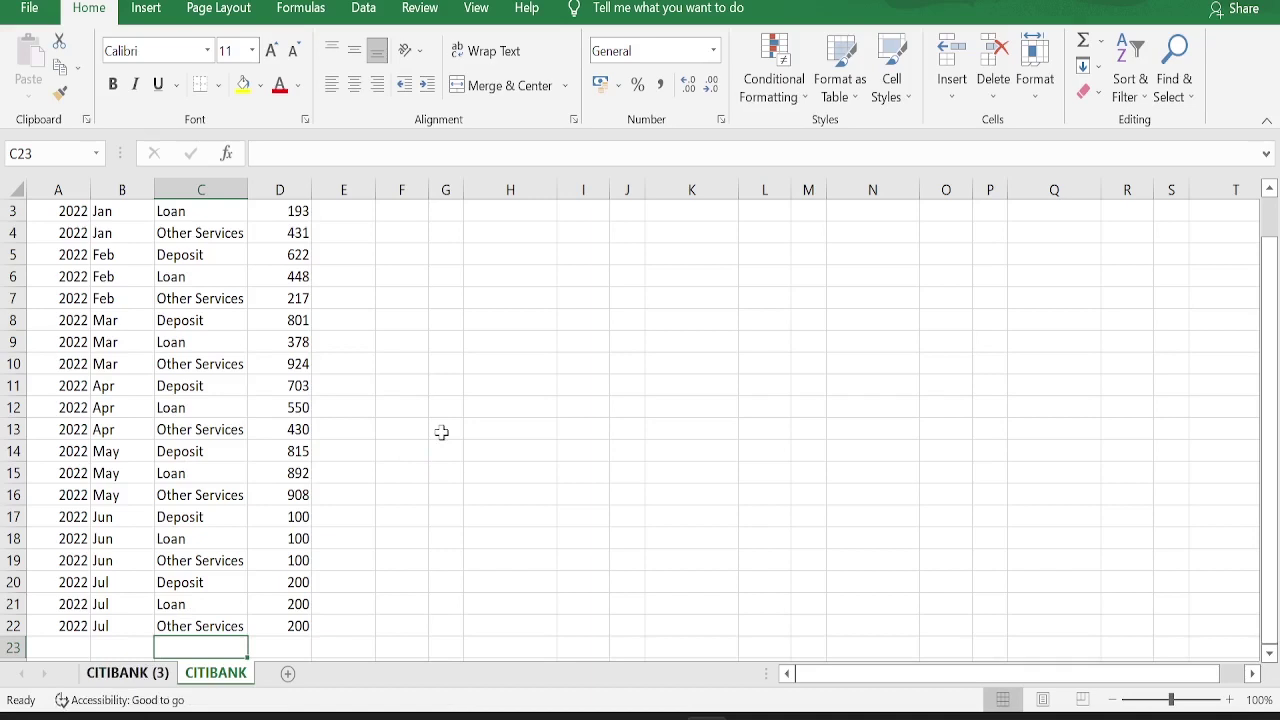
Return to the pivot table sheet and check its July row
left_click(125, 676)
left_click(38, 386)
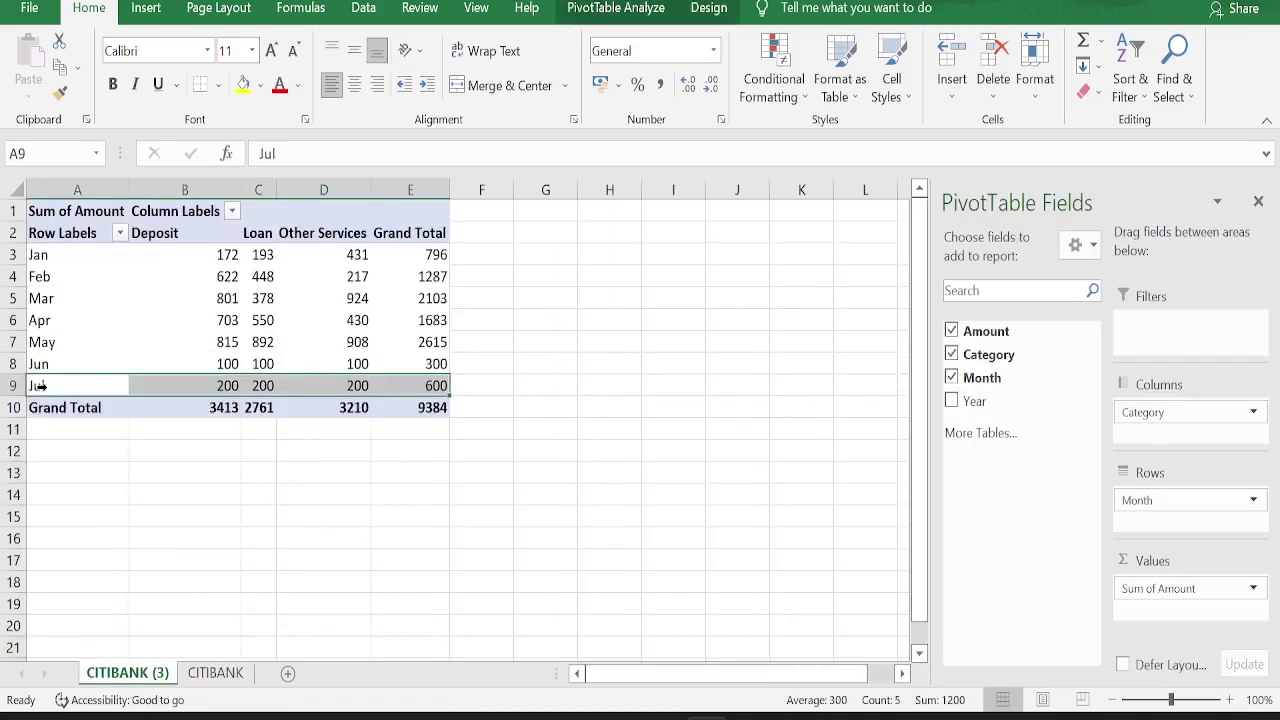
left_click(190, 537)
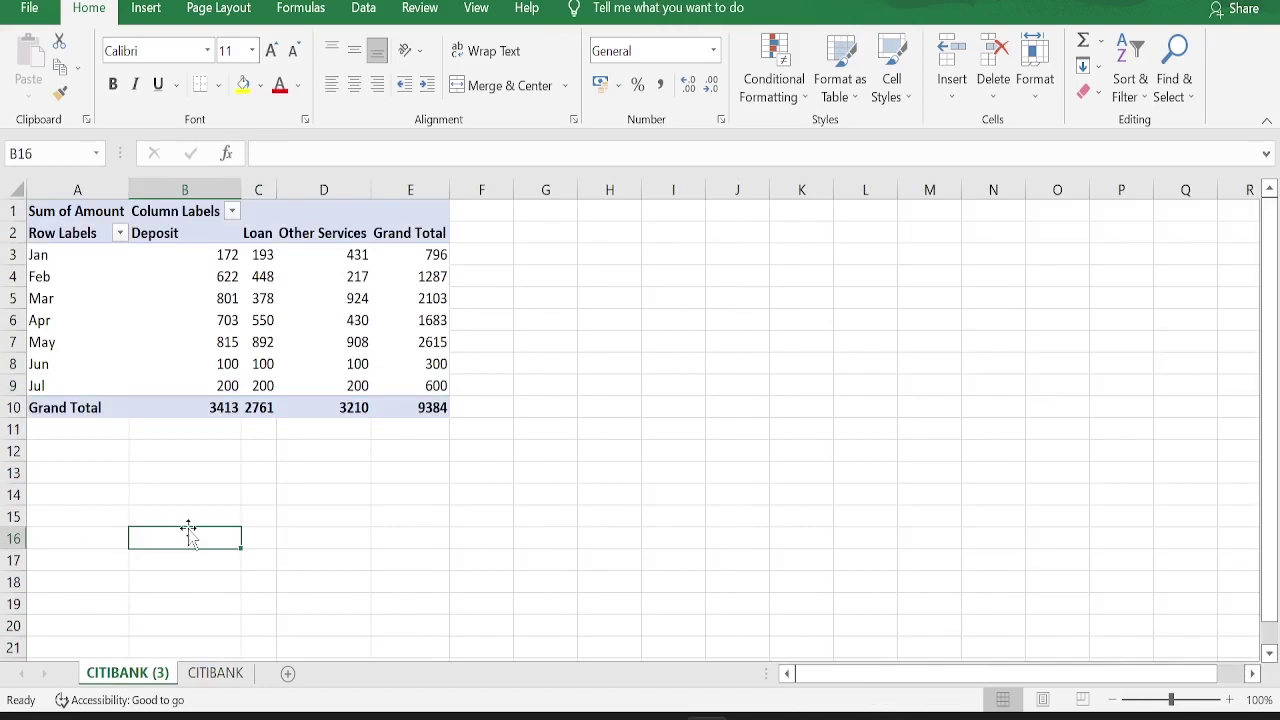